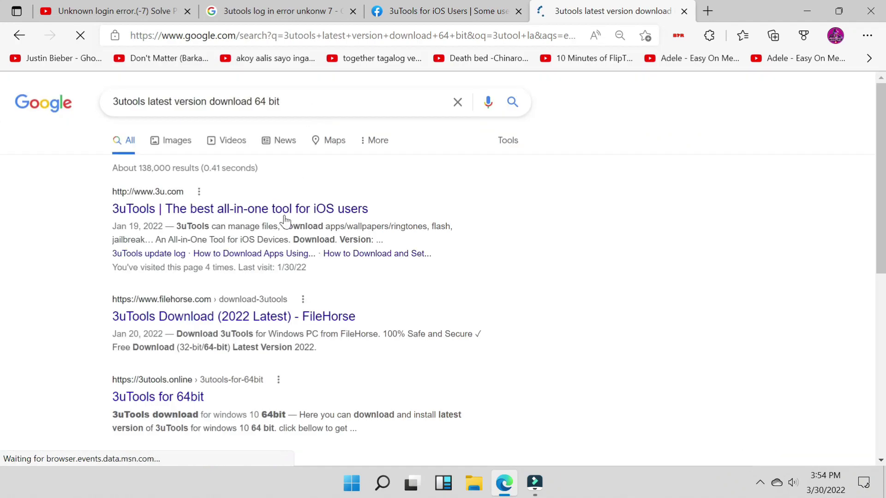
- Download the 3uTools v2.59 installer from the official 3u.com site
{"action": "left_click", "coordinate": [244, 211]}
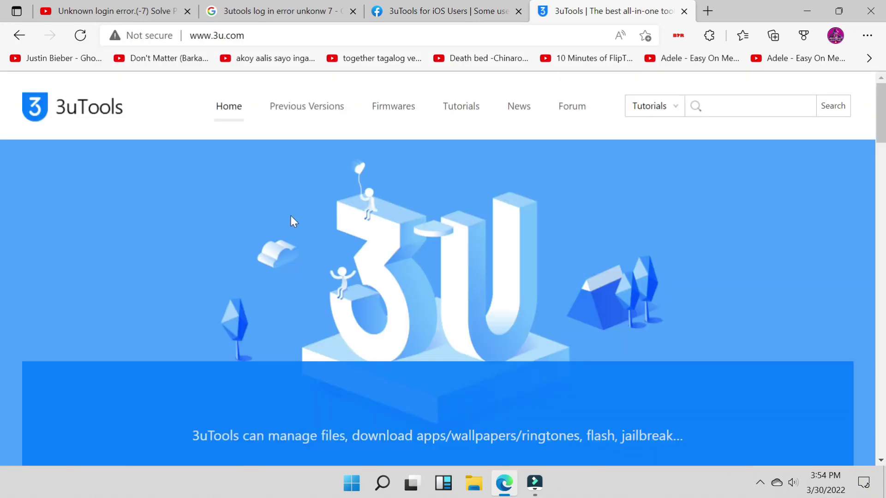
{"action": "scroll", "coordinate": [505, 289], "scroll_direction": "down", "scroll_amount": 5}
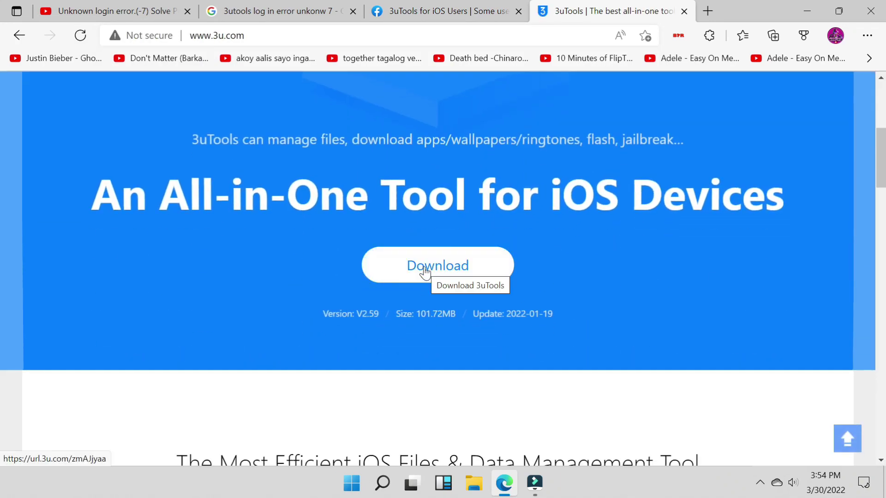
{"action": "left_click", "coordinate": [414, 267]}
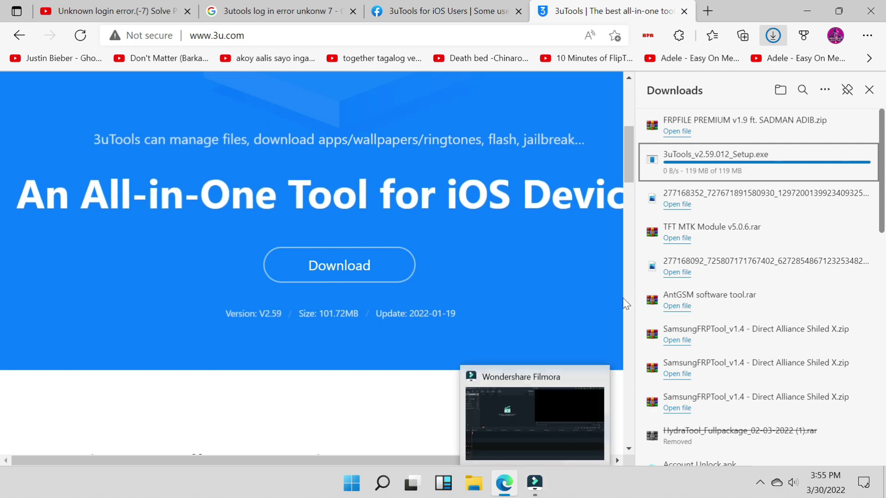
- Run the downloaded 3uTools setup file, approve the UAC prompt and start installing
{"action": "left_click", "coordinate": [820, 160]}
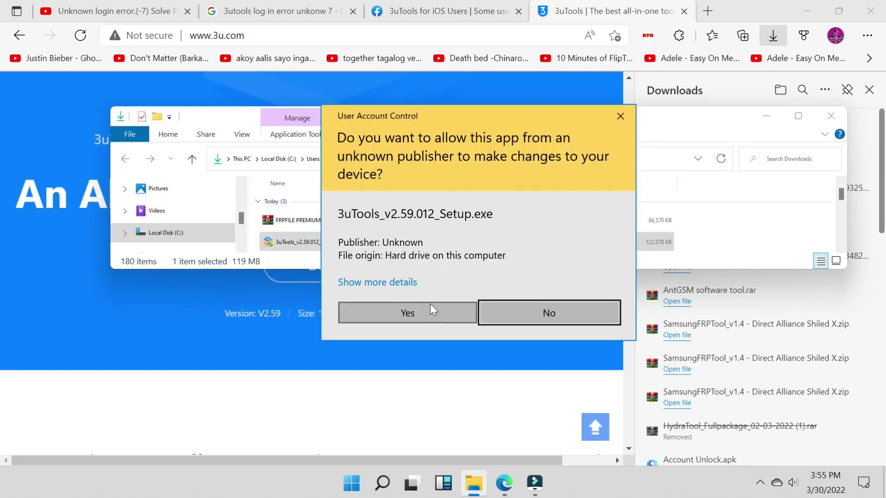
{"action": "left_click", "coordinate": [430, 305]}
{"action": "left_click", "coordinate": [448, 330]}
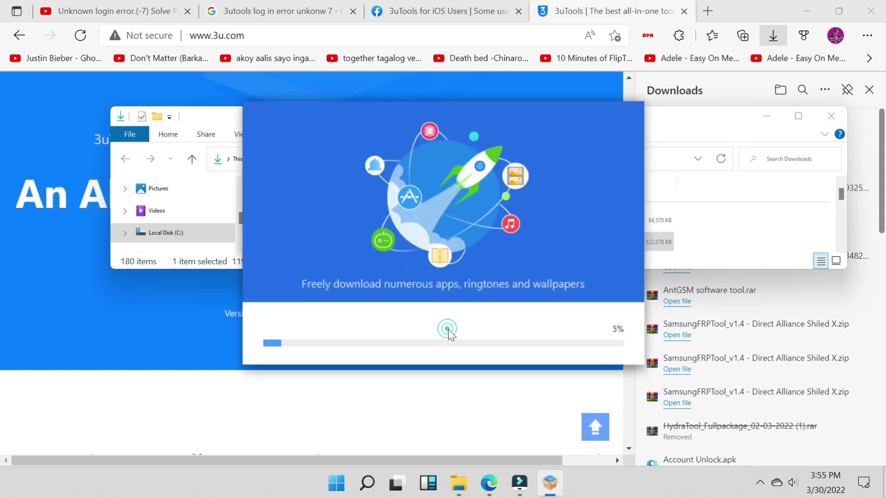
- Close the Downloads and frpfile folders, refresh the desktop, and launch 3uTools once installed
{"action": "left_click", "coordinate": [806, 12]}
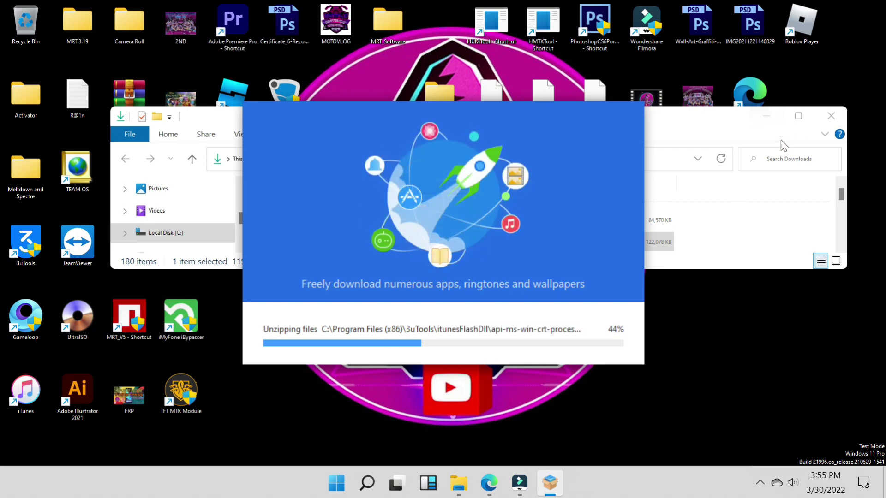
{"action": "left_click", "coordinate": [830, 113]}
{"action": "right_click", "coordinate": [811, 138]}
{"action": "left_click", "coordinate": [789, 176]}
{"action": "right_click", "coordinate": [743, 163]}
{"action": "left_click", "coordinate": [756, 203]}
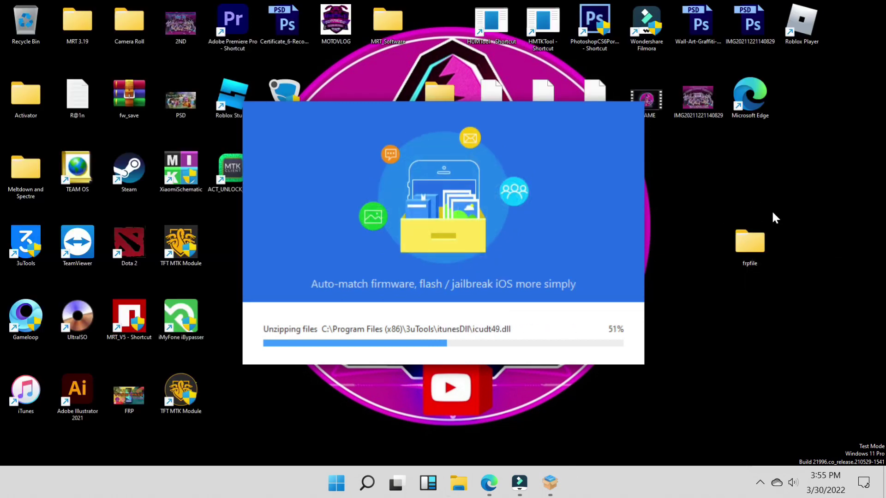
{"action": "left_click", "coordinate": [831, 117]}
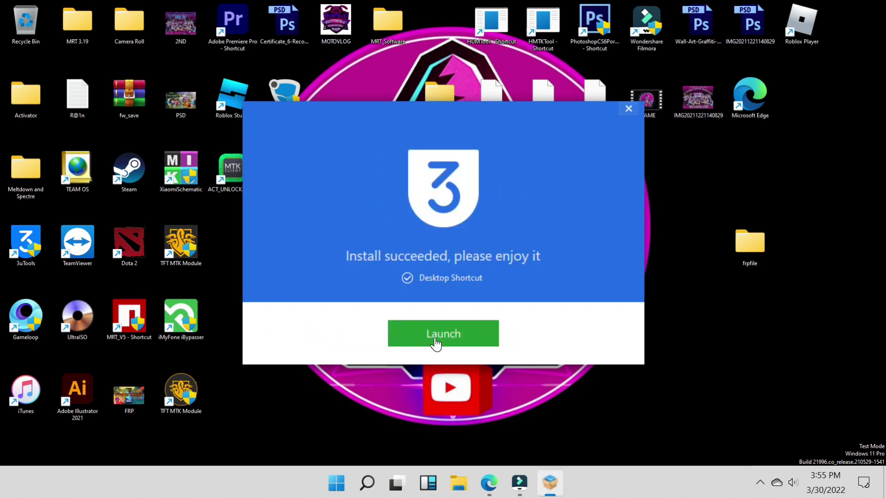
{"action": "left_click", "coordinate": [436, 341]}
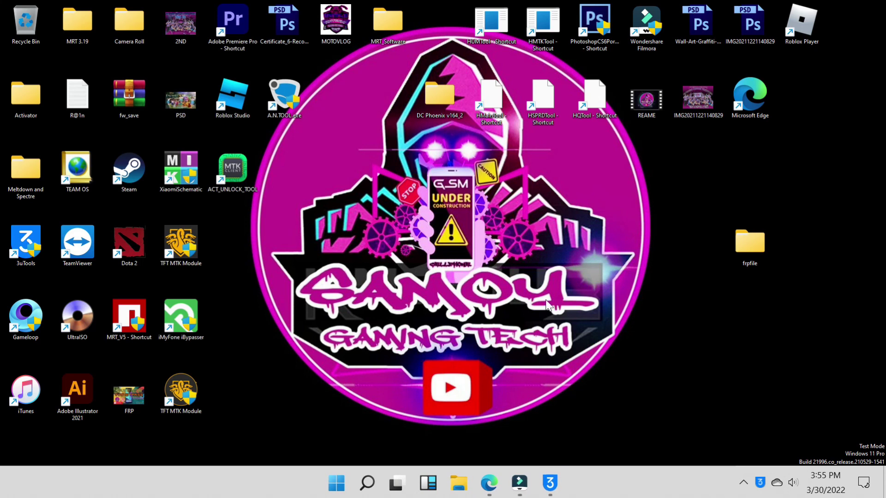
- Open 3uTools Settings from the top-right menu and go to the Bind Apple ID page
{"action": "right_click", "coordinate": [611, 231]}
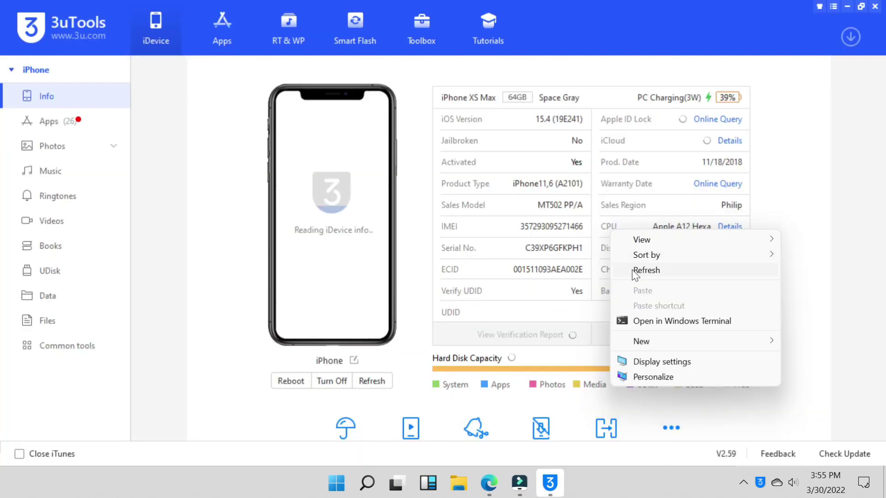
{"action": "left_click", "coordinate": [636, 271]}
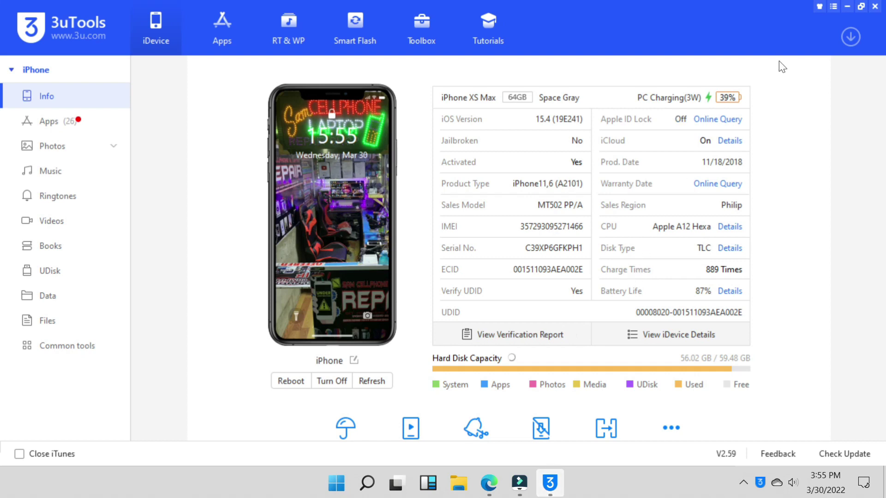
{"action": "left_click", "coordinate": [832, 9]}
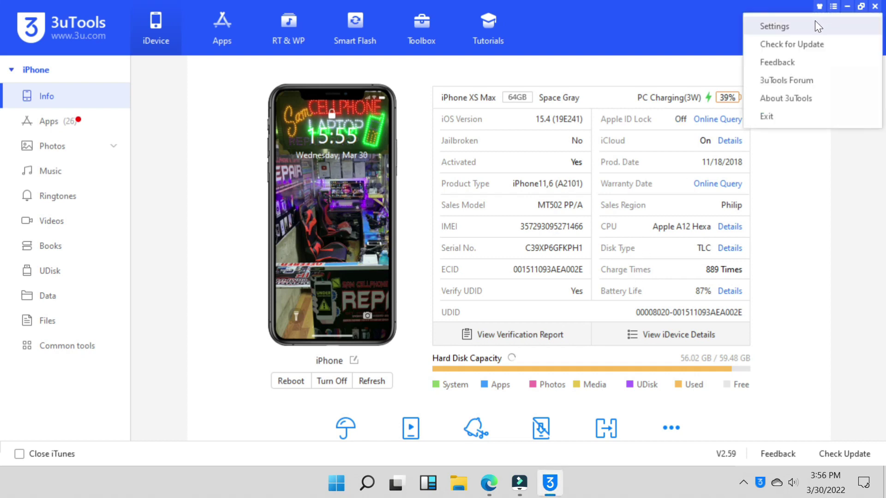
{"action": "left_click", "coordinate": [815, 21]}
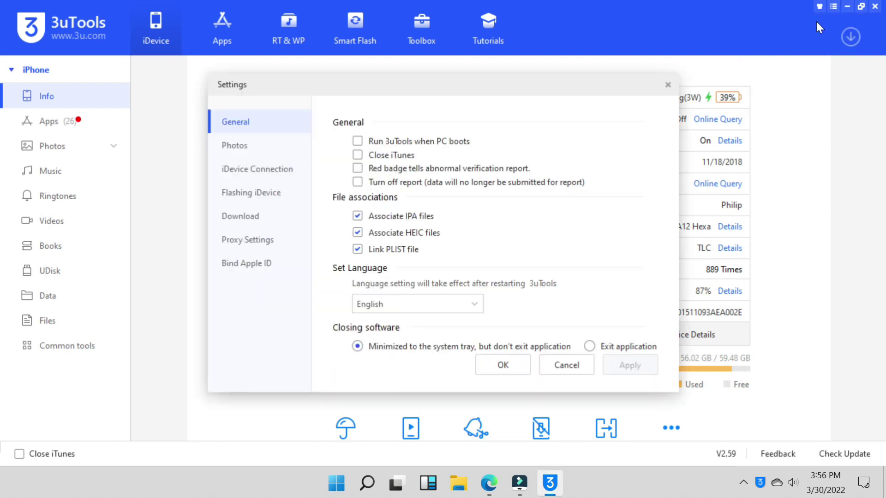
{"action": "left_click", "coordinate": [249, 265]}
- Enter the Apple ID e-mail, correcting a typo, and type the account password
{"action": "left_click", "coordinate": [401, 263]}
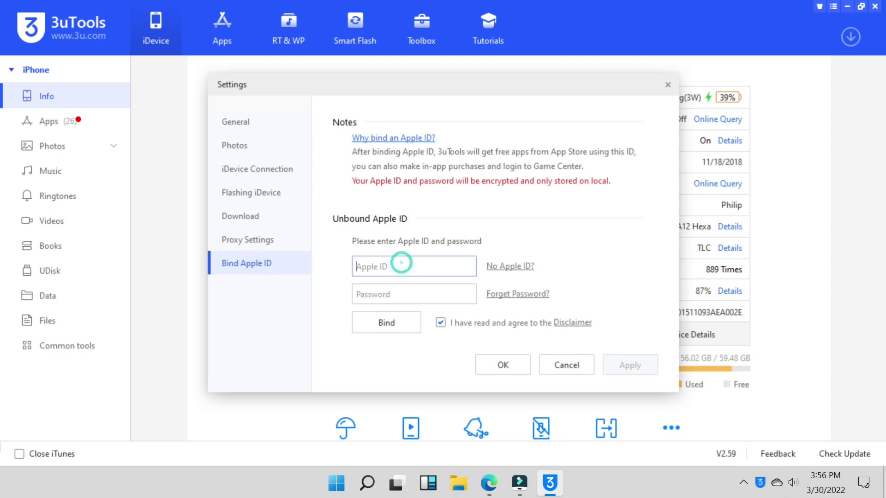
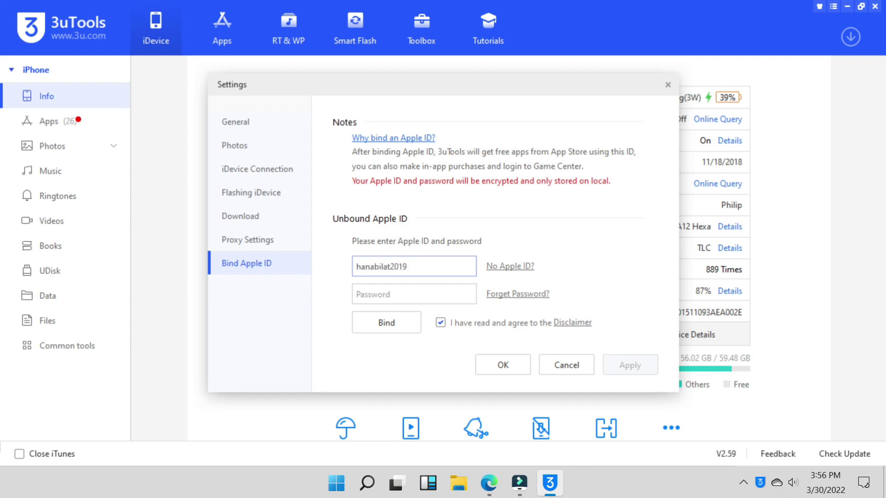
{"action": "left_click", "coordinate": [392, 294]}
{"action": "type", "text": "*"}
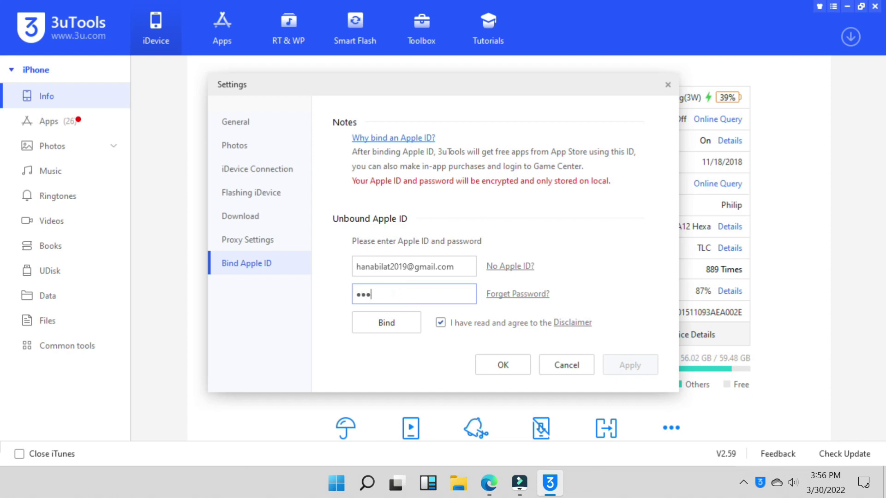
{"action": "type", "text": "**************"}
- Attempt the bind twice, dismiss the login errors, and copy the Apple ID e-mail
{"action": "left_click", "coordinate": [387, 318]}
{"action": "left_click", "coordinate": [537, 266]}
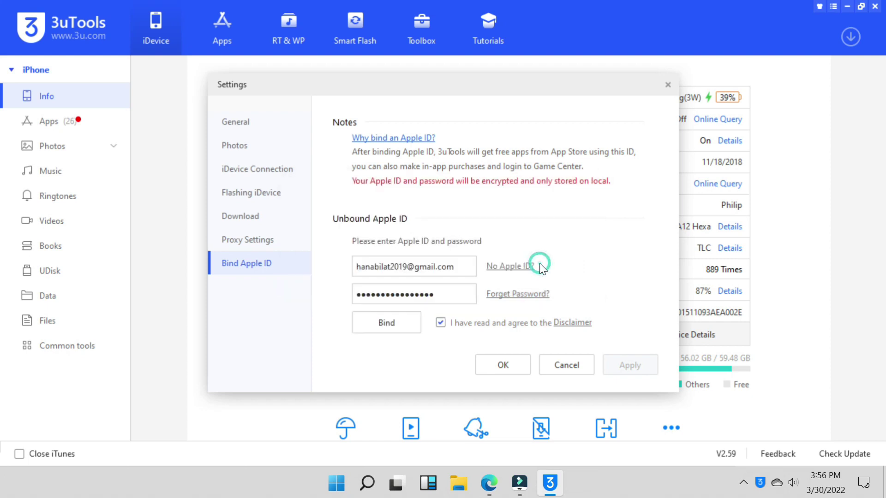
{"action": "left_click", "coordinate": [400, 323]}
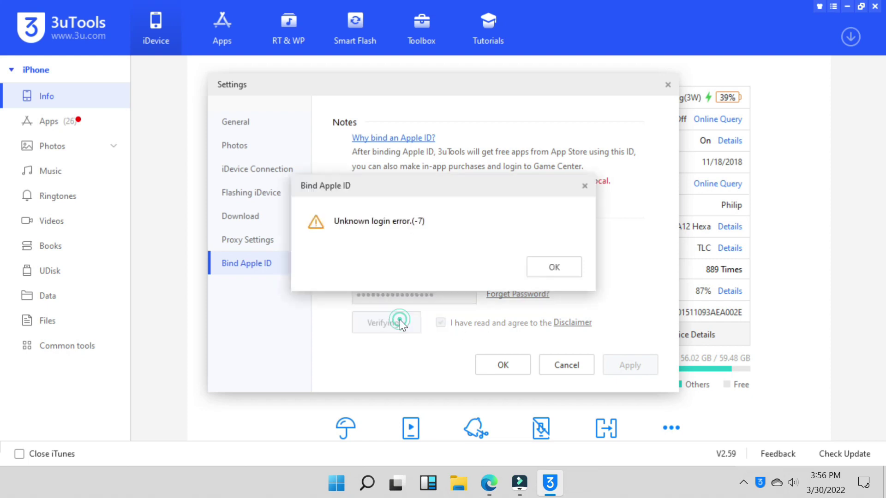
{"action": "left_click", "coordinate": [551, 265]}
{"action": "left_click_drag", "start_coordinate": [461, 266], "coordinate": [355, 266]}
{"action": "key", "text": "ctrl+c"}
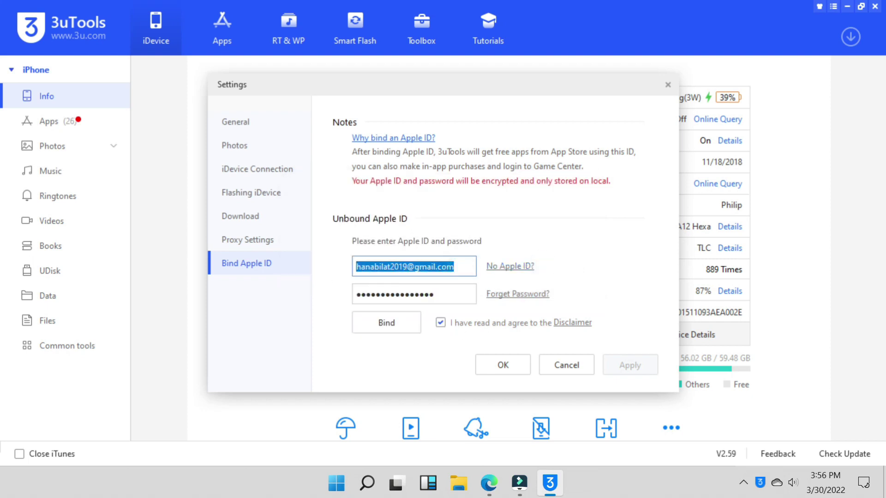
{"action": "right_click", "coordinate": [373, 268]}
{"action": "left_click", "coordinate": [402, 299]}
- Retry binding the Apple ID four more times, dismissing each Unknown login error (-7)
{"action": "left_click", "coordinate": [392, 323]}
{"action": "left_click", "coordinate": [559, 266]}
{"action": "left_click", "coordinate": [393, 325]}
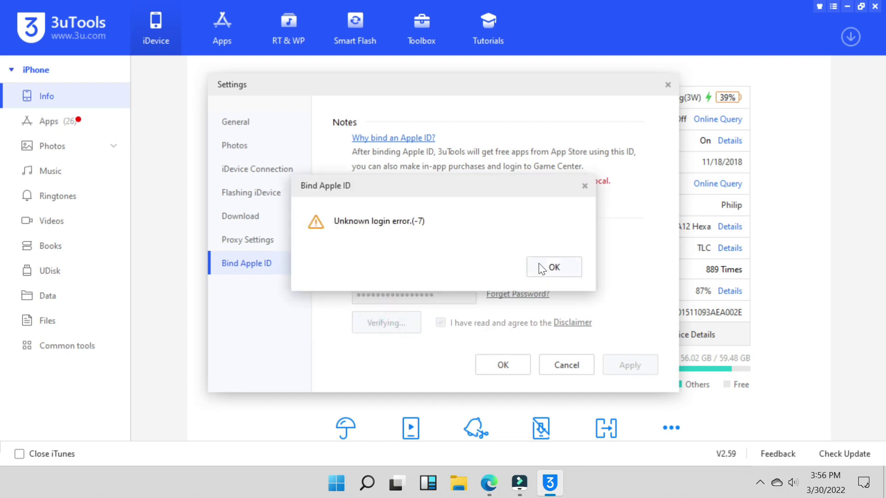
{"action": "left_click", "coordinate": [557, 266]}
{"action": "left_click", "coordinate": [381, 328]}
{"action": "left_click", "coordinate": [553, 270]}
{"action": "left_click", "coordinate": [385, 324]}
{"action": "left_click", "coordinate": [556, 266]}
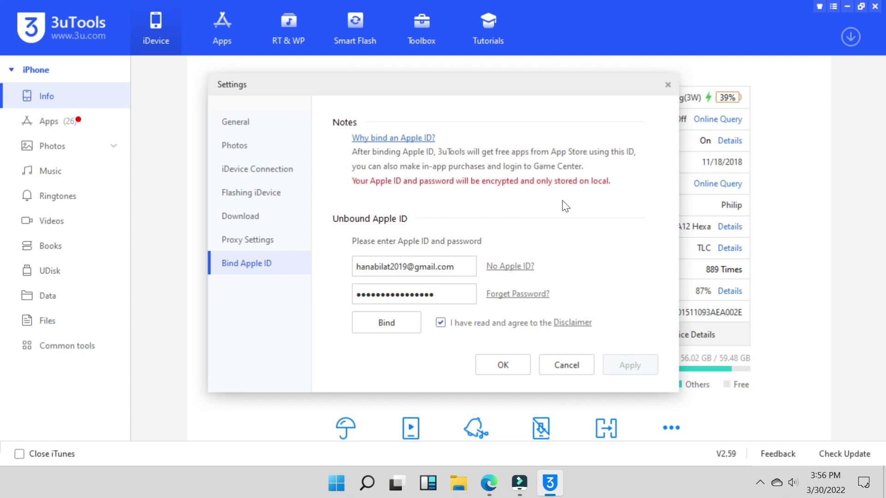
- Check the binding disclaimer, retry once more, then close Settings and open the Apps store
{"action": "left_click", "coordinate": [557, 322]}
{"action": "left_click", "coordinate": [581, 342]}
{"action": "left_click", "coordinate": [386, 323]}
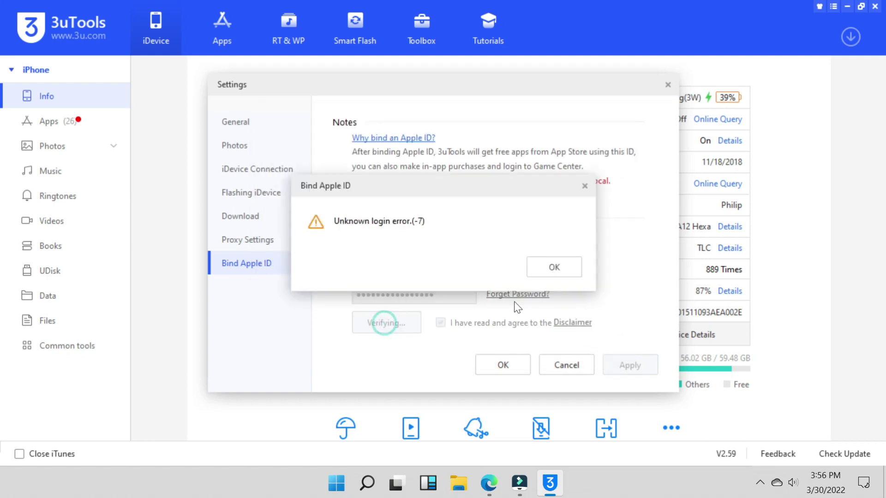
{"action": "left_click", "coordinate": [555, 268]}
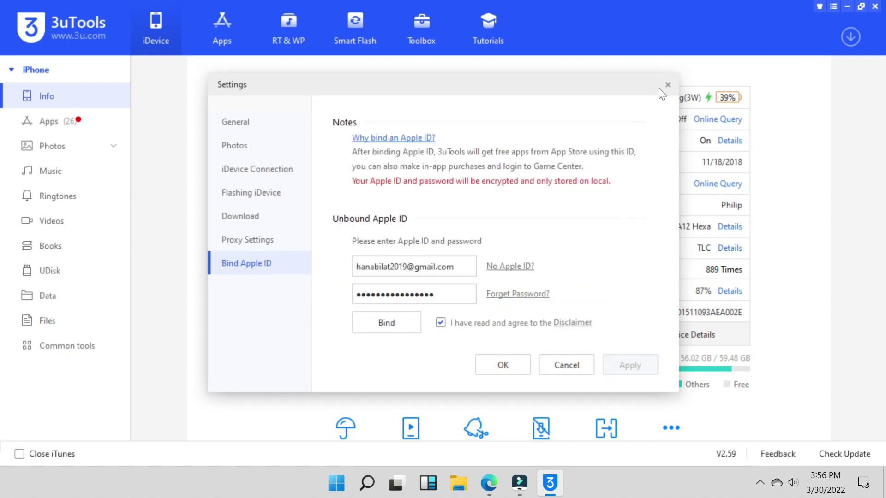
{"action": "left_click", "coordinate": [667, 85]}
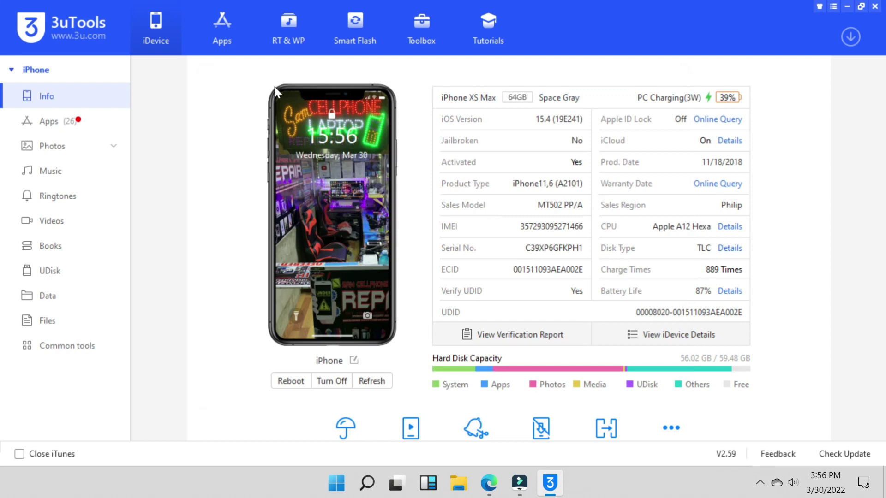
{"action": "left_click", "coordinate": [232, 38]}
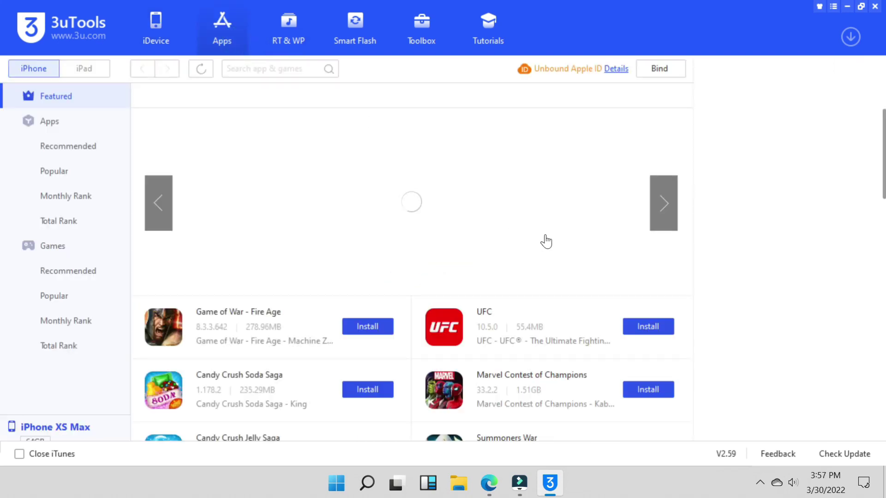
- Read the Bind Apple ID tutorial in Edge, then reopen 3uTools' Bind Apple ID settings
{"action": "left_click", "coordinate": [617, 70]}
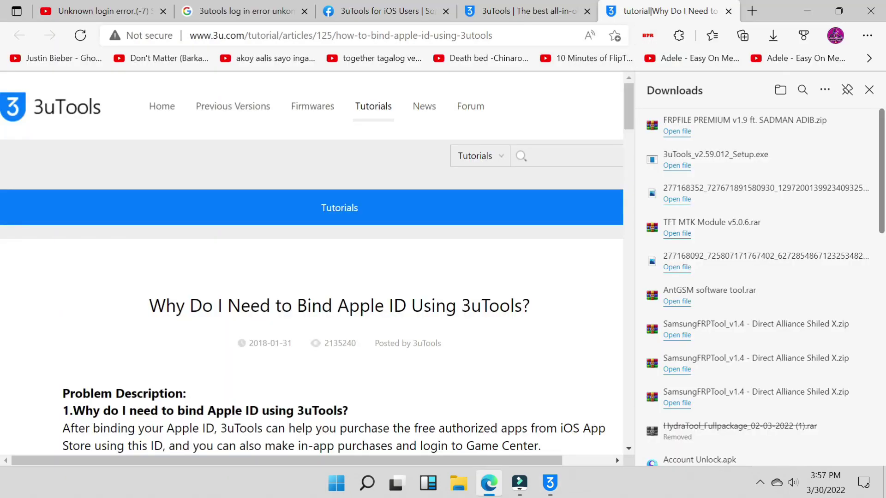
{"action": "scroll", "coordinate": [494, 301], "scroll_direction": "down", "scroll_amount": 3}
{"action": "scroll", "coordinate": [494, 301], "scroll_direction": "down", "scroll_amount": 5}
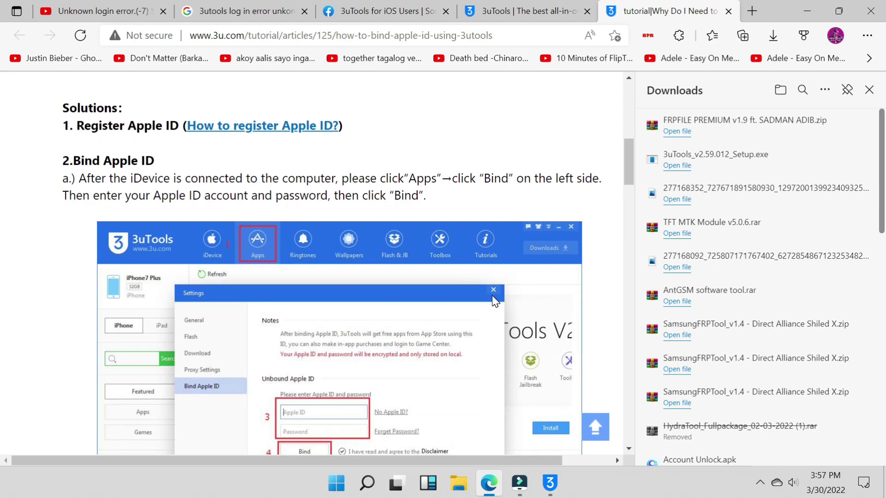
{"action": "left_click", "coordinate": [550, 483]}
{"action": "left_click", "coordinate": [667, 70]}
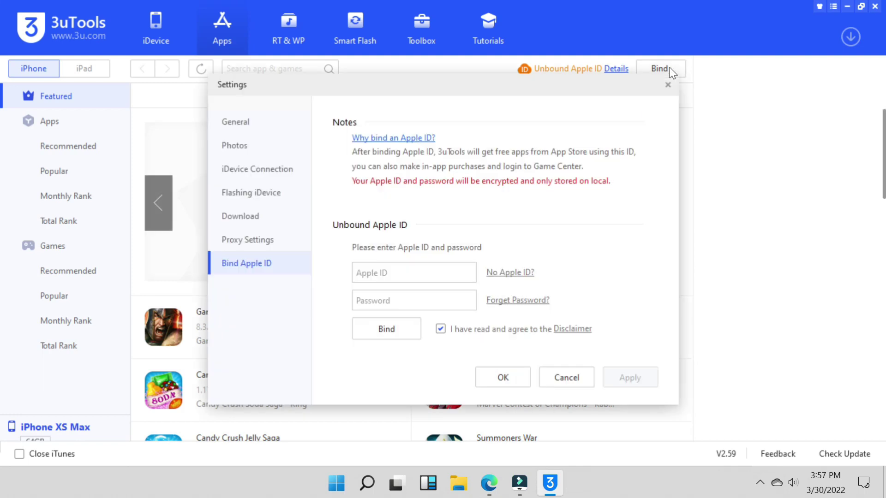
- Paste the Apple ID, type the password and bind, then dismiss the -7 login error
{"action": "right_click", "coordinate": [370, 275]}
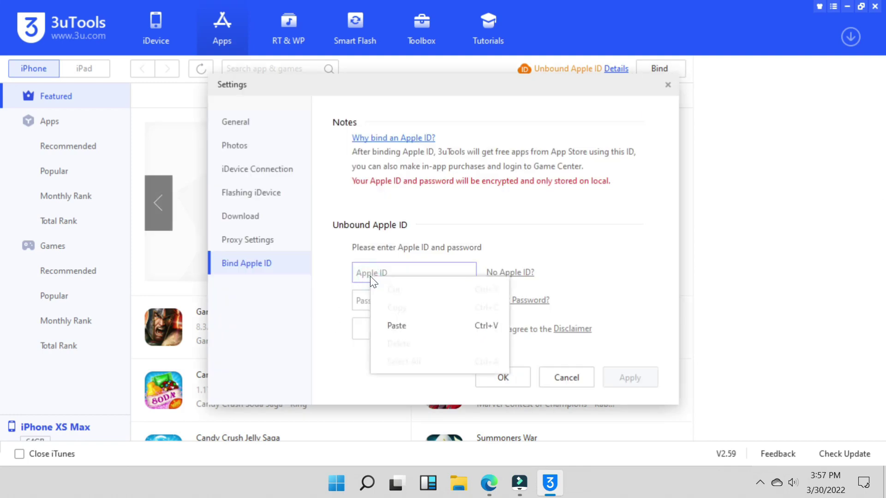
{"action": "left_click", "coordinate": [395, 325]}
{"action": "left_click", "coordinate": [392, 301]}
{"action": "type", "text": "•"}
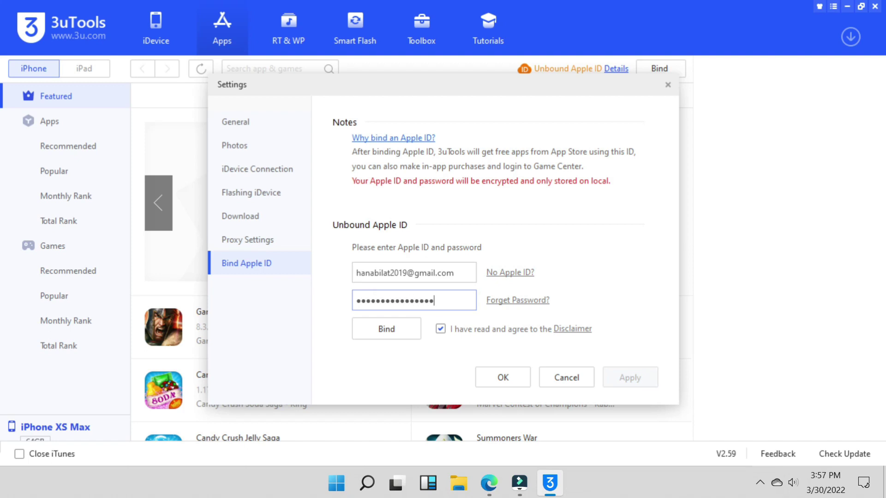
{"action": "left_click", "coordinate": [400, 328]}
{"action": "left_click", "coordinate": [550, 277]}
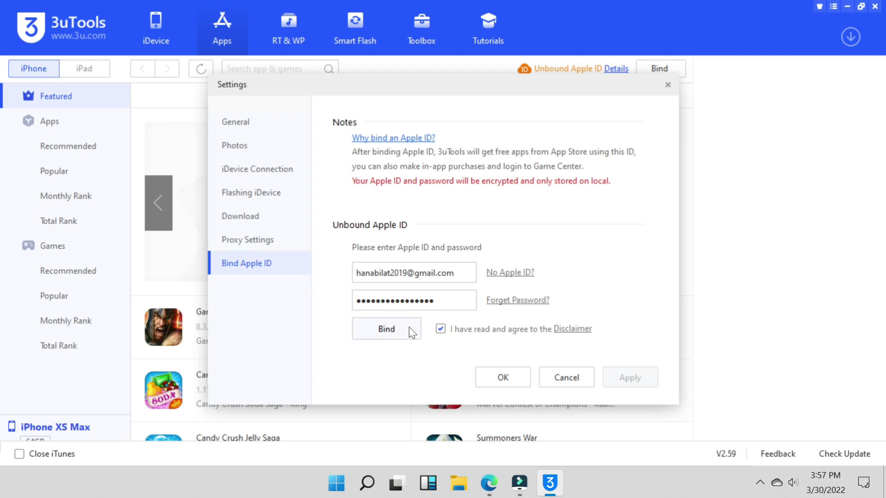
- Retry the bind twice, dismissing each login error, then close the Settings dialog
{"action": "left_click", "coordinate": [370, 336]}
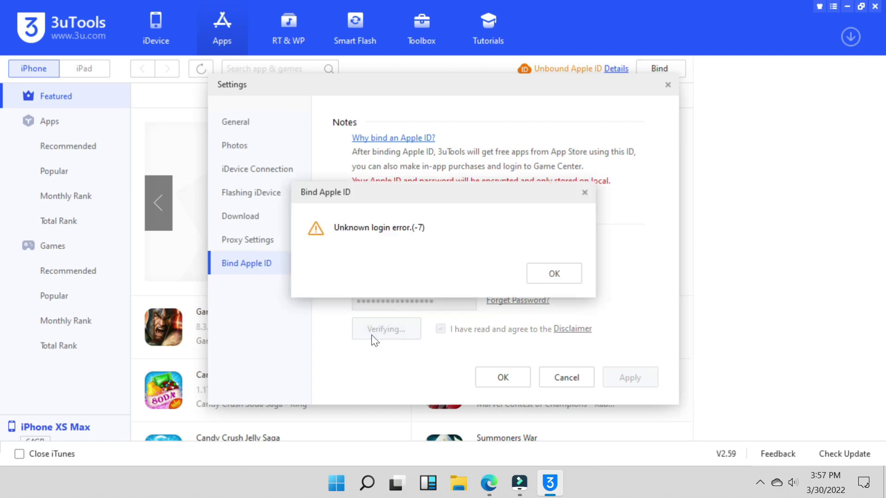
{"action": "left_click", "coordinate": [559, 274]}
{"action": "left_click", "coordinate": [402, 333]}
{"action": "left_click", "coordinate": [554, 275]}
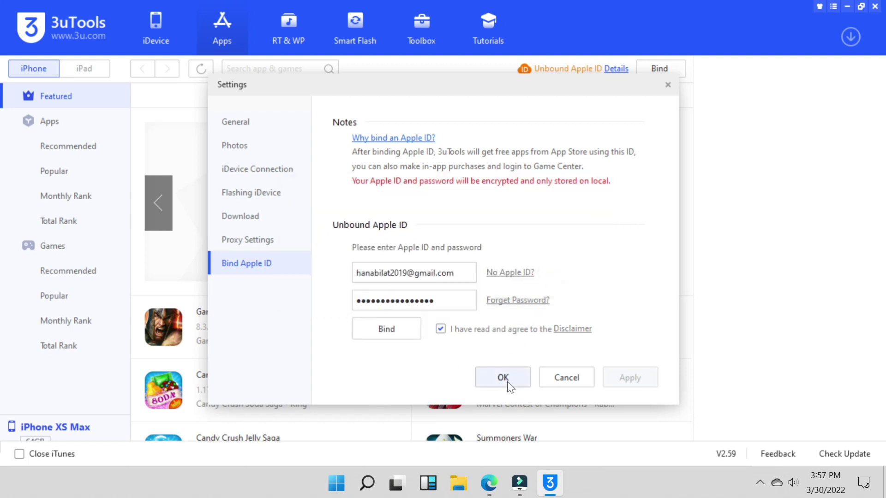
{"action": "left_click", "coordinate": [507, 382]}
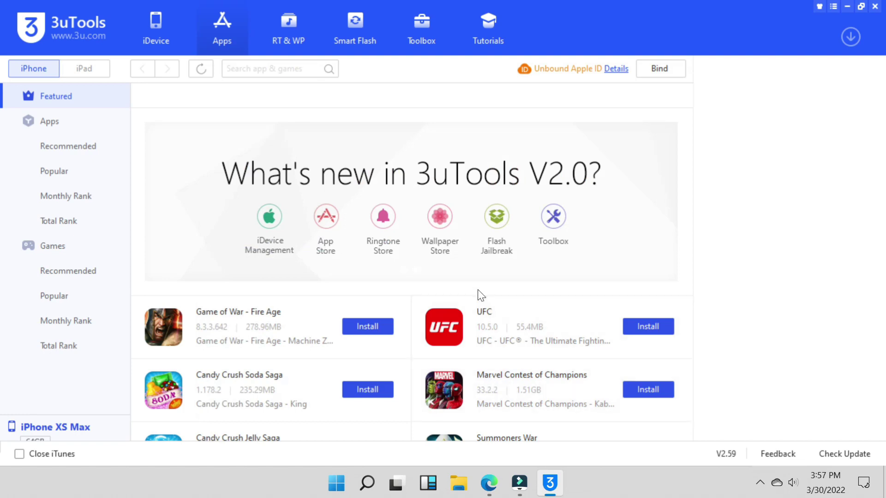
- Start installing Game of War, then paste the Apple ID, enter the password and submit the bind
{"action": "left_click", "coordinate": [345, 328]}
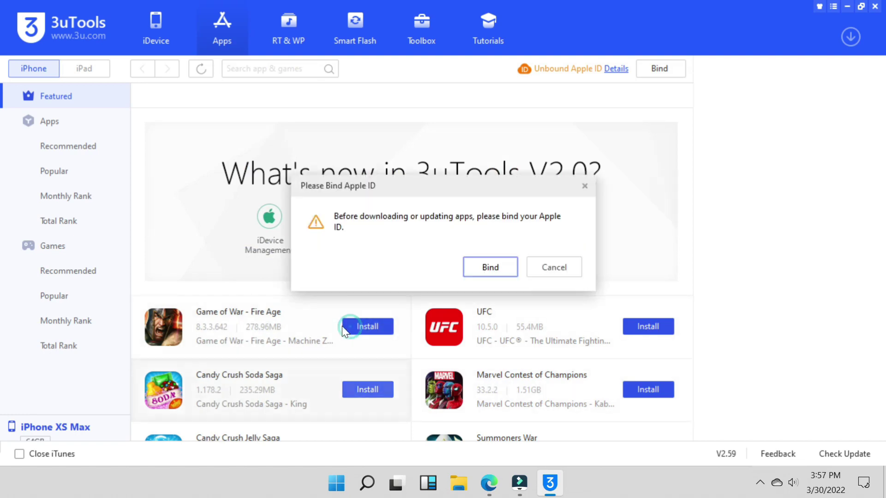
{"action": "left_click", "coordinate": [490, 264]}
{"action": "left_click", "coordinate": [442, 272]}
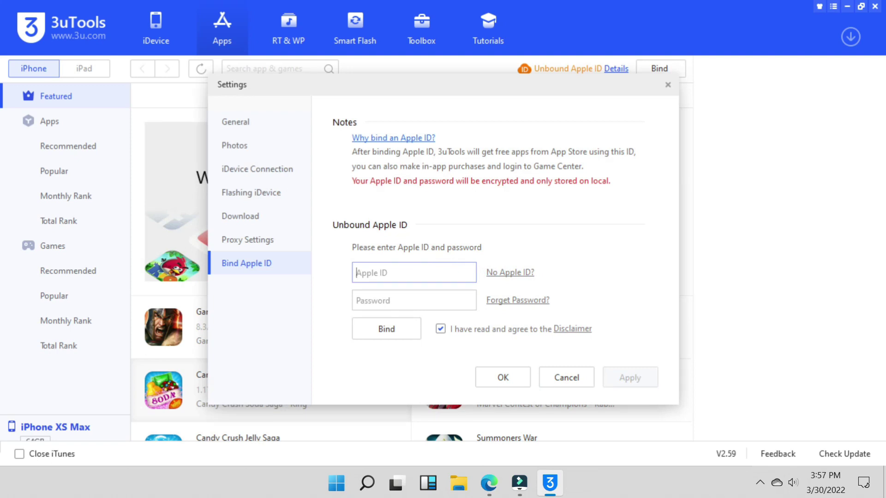
{"action": "key", "text": "ctrl+v"}
{"action": "left_click", "coordinate": [432, 300]}
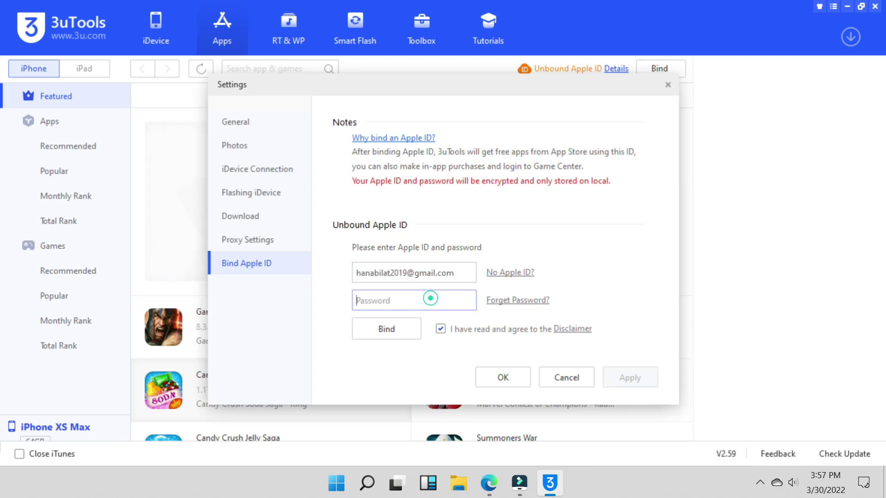
{"action": "type", "text": "•••••"}
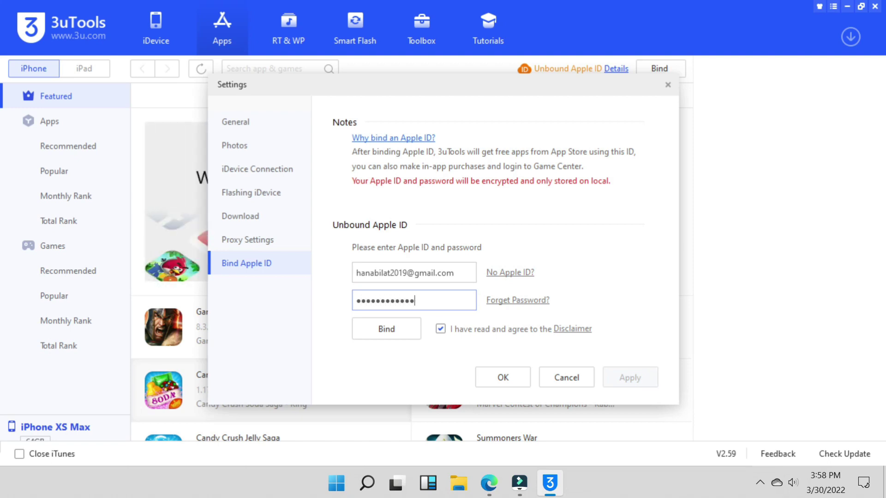
{"action": "left_click", "coordinate": [407, 329]}
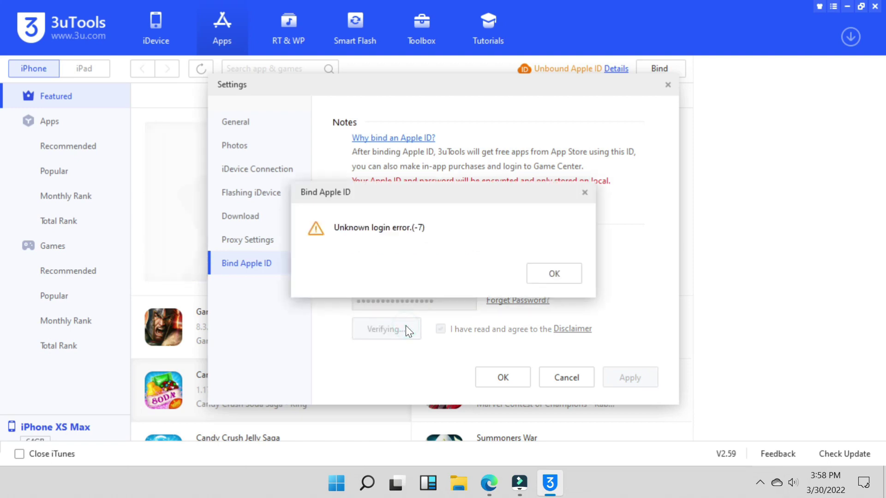
- Retry the bind six times, dismissing each Unknown login error (-7), then close Settings
{"action": "left_click", "coordinate": [554, 275]}
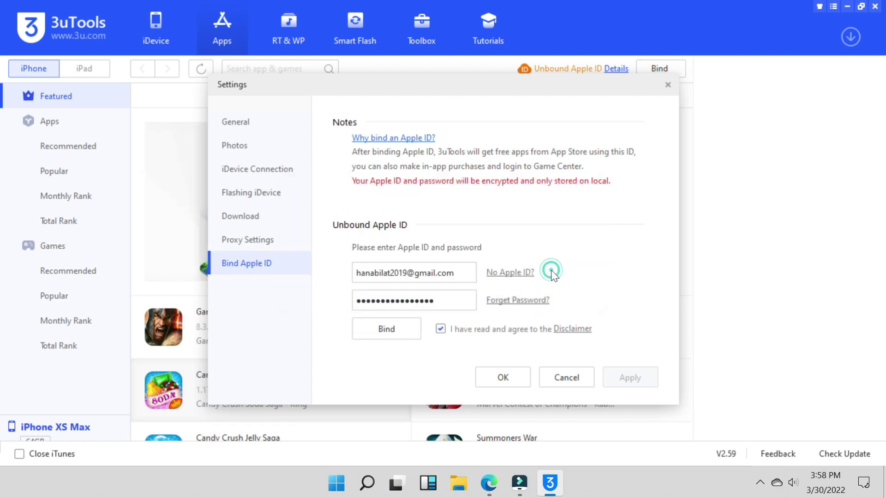
{"action": "left_click", "coordinate": [388, 340]}
{"action": "left_click", "coordinate": [561, 275]}
{"action": "left_click", "coordinate": [399, 332]}
{"action": "left_click", "coordinate": [574, 273]}
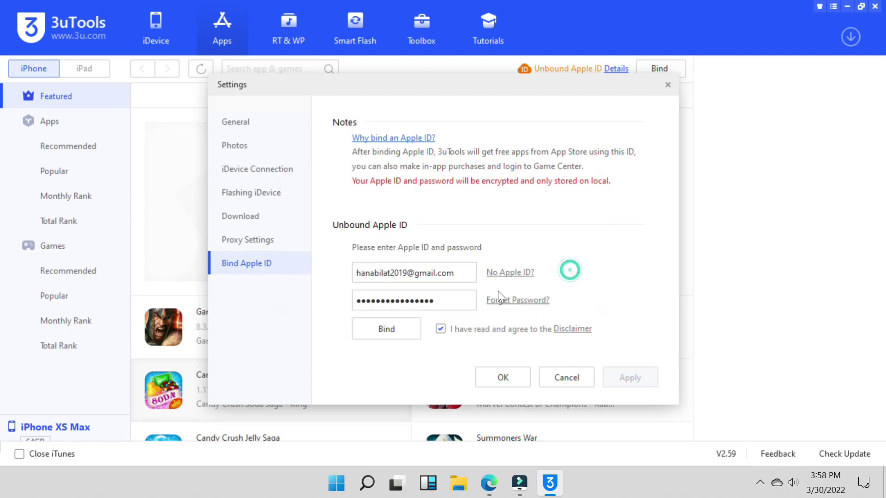
{"action": "left_click", "coordinate": [395, 331]}
{"action": "left_click", "coordinate": [551, 274]}
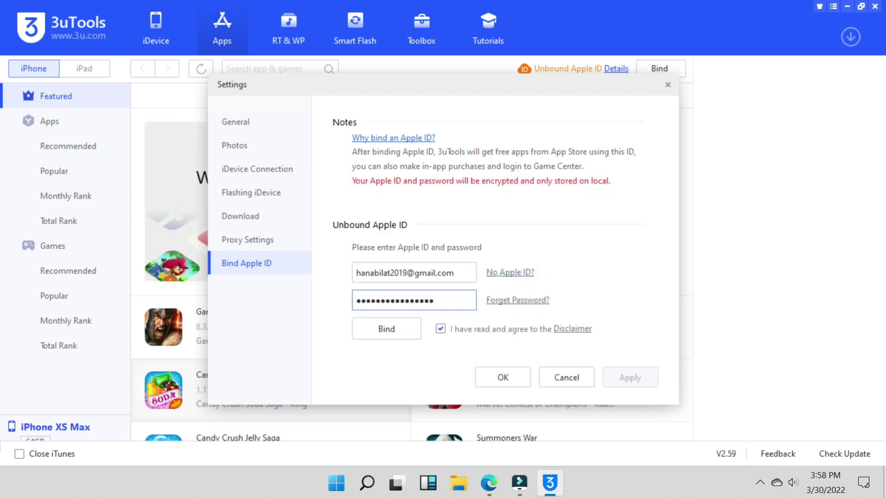
{"action": "left_click", "coordinate": [385, 331]}
{"action": "left_click", "coordinate": [561, 274]}
{"action": "left_click", "coordinate": [398, 330]}
{"action": "left_click", "coordinate": [553, 276]}
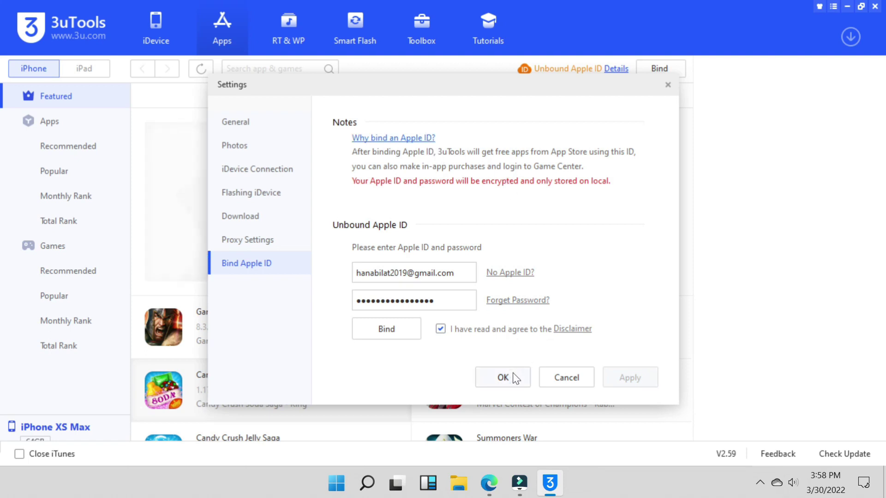
{"action": "left_click", "coordinate": [381, 336]}
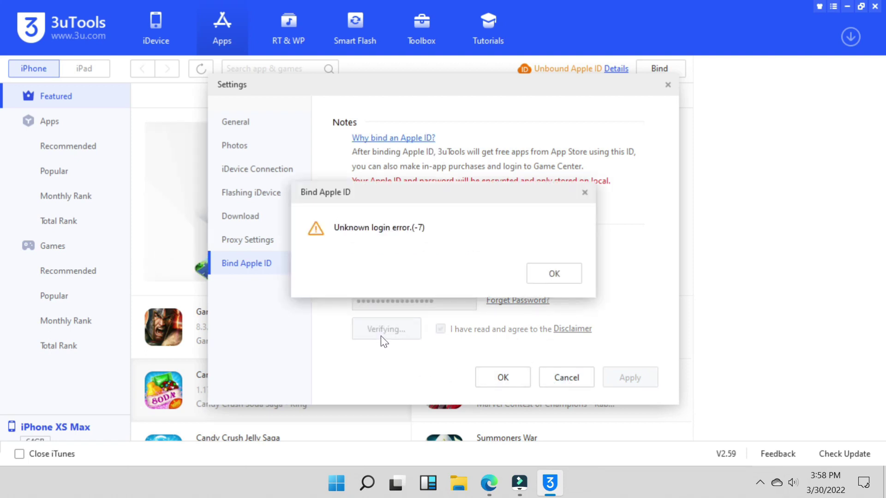
{"action": "left_click", "coordinate": [544, 275]}
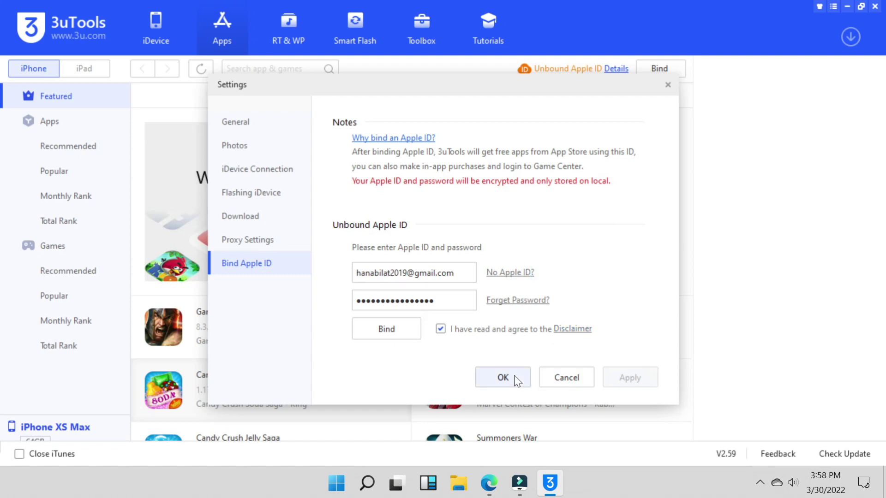
{"action": "left_click", "coordinate": [506, 377]}
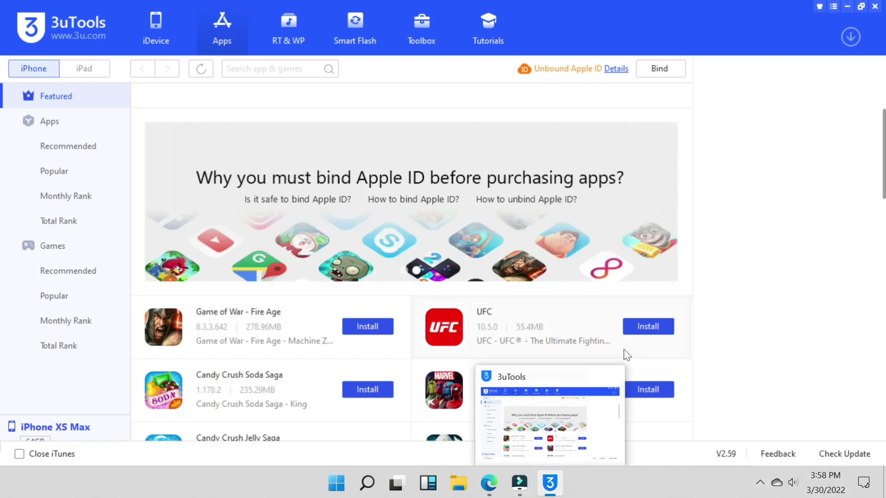
- Open Settings from the title-bar menu, view Download settings, then go to Bind Apple ID
{"action": "left_click", "coordinate": [833, 6]}
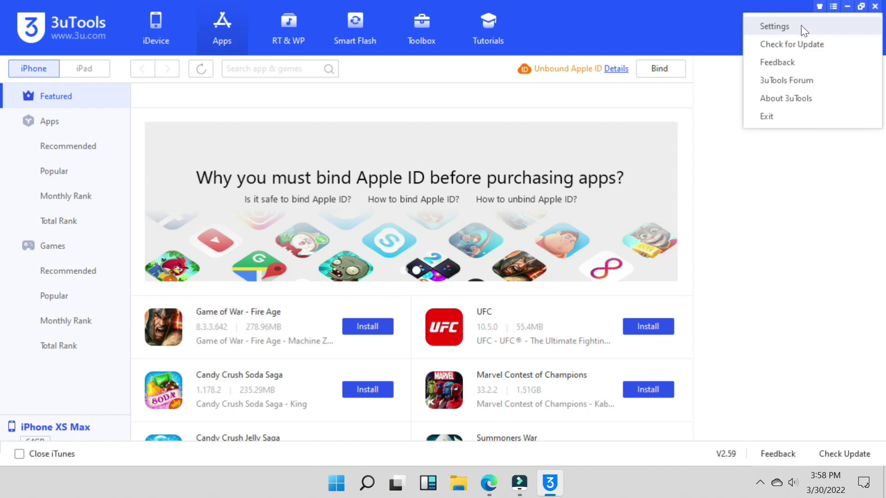
{"action": "left_click", "coordinate": [801, 25]}
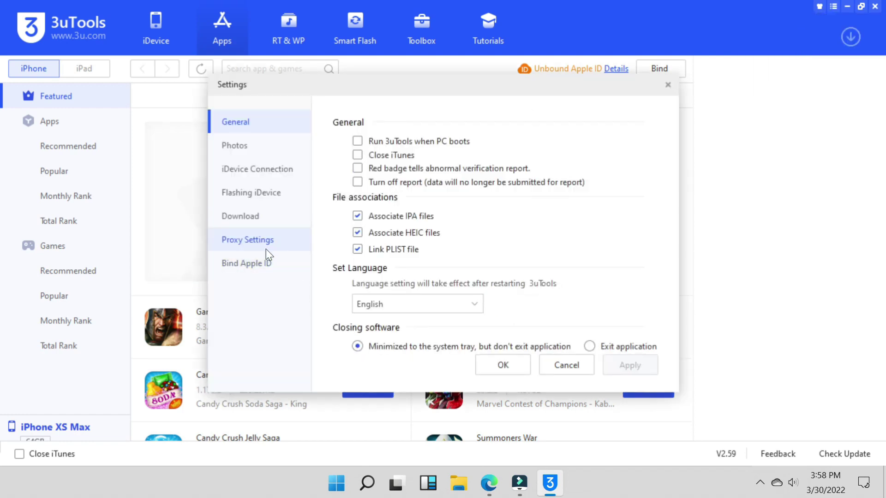
{"action": "left_click", "coordinate": [267, 215]}
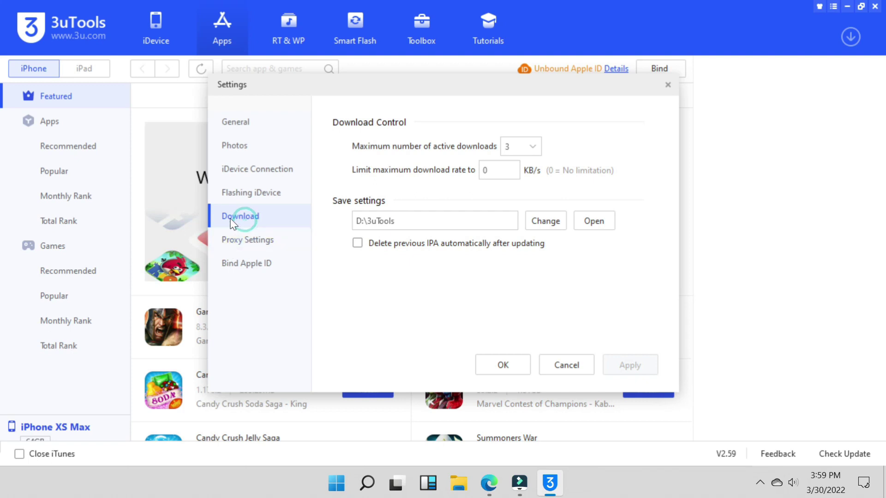
{"action": "left_click", "coordinate": [255, 269]}
{"action": "left_click", "coordinate": [369, 267]}
- Paste the Apple ID, type its password and submit the bind, which returns error -7
{"action": "key", "text": "ctrl+v"}
{"action": "left_click", "coordinate": [388, 293]}
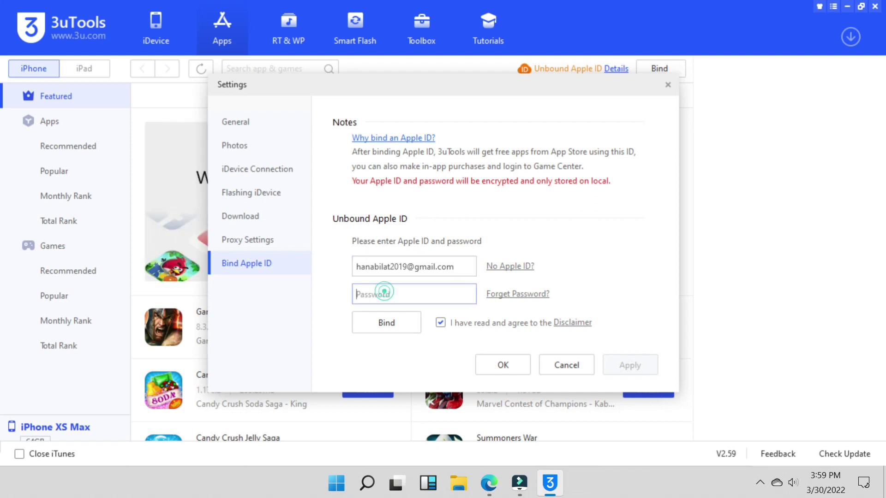
{"action": "type", "text": "h************"}
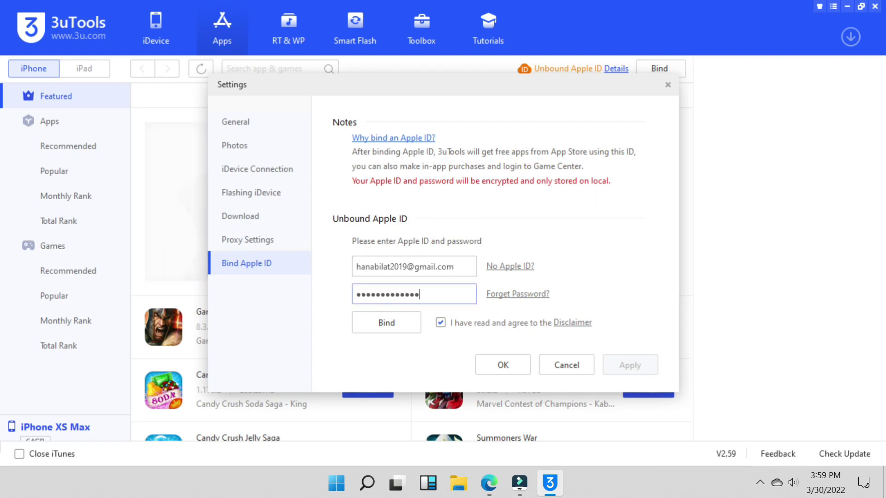
{"action": "type", "text": "**"}
{"action": "type", "text": "*"}
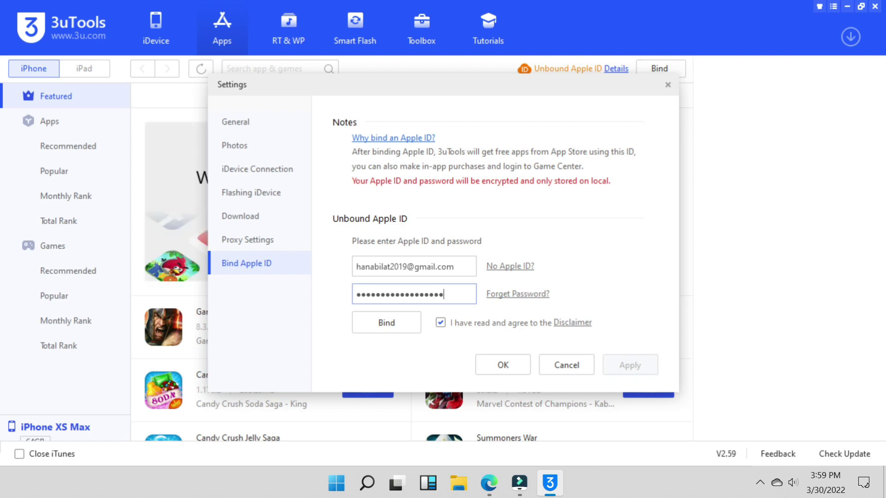
{"action": "type", "text": "**"}
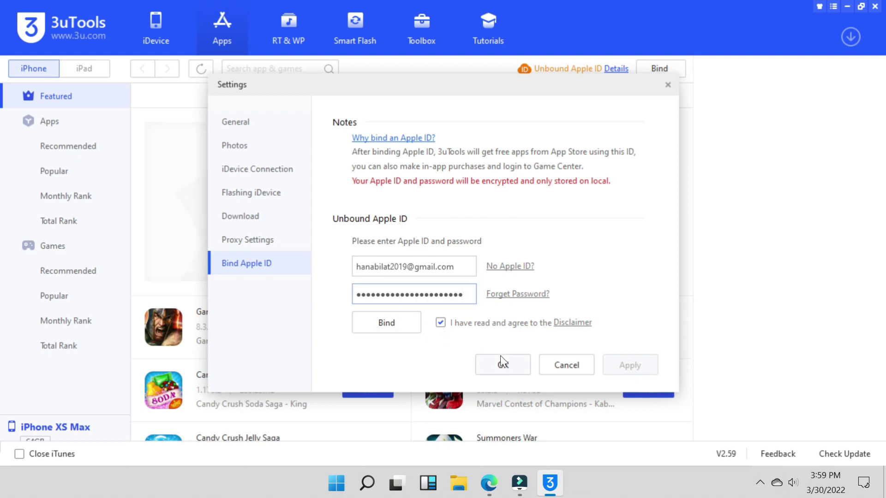
{"action": "left_click", "coordinate": [388, 323]}
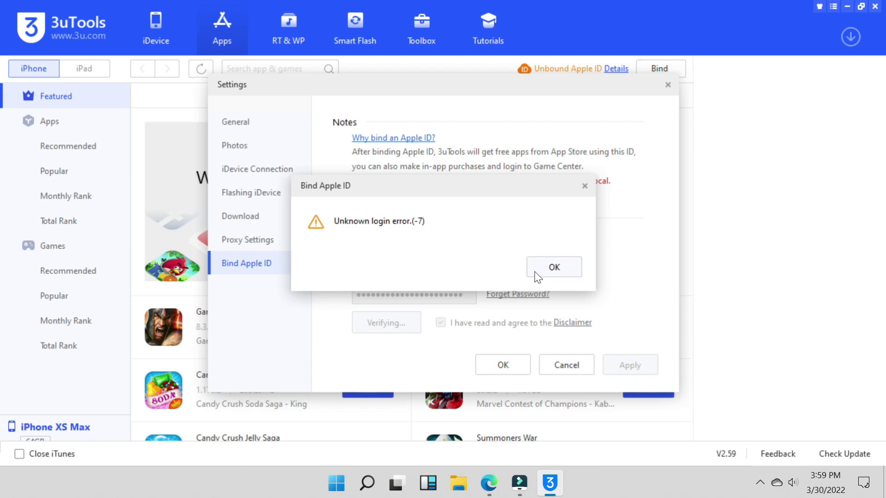
- Retry the Apple ID bind several times, dismissing each 'Unknown login error.(-7)' message
{"action": "left_click", "coordinate": [536, 275]}
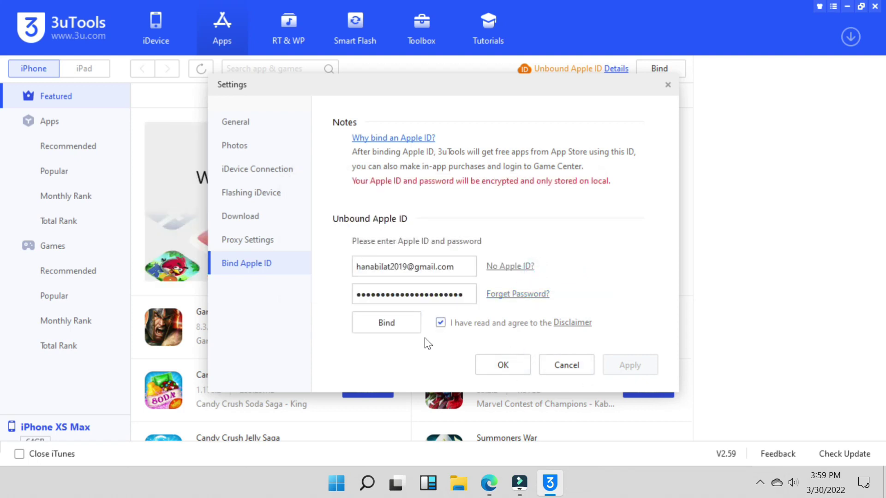
{"action": "left_click", "coordinate": [391, 326]}
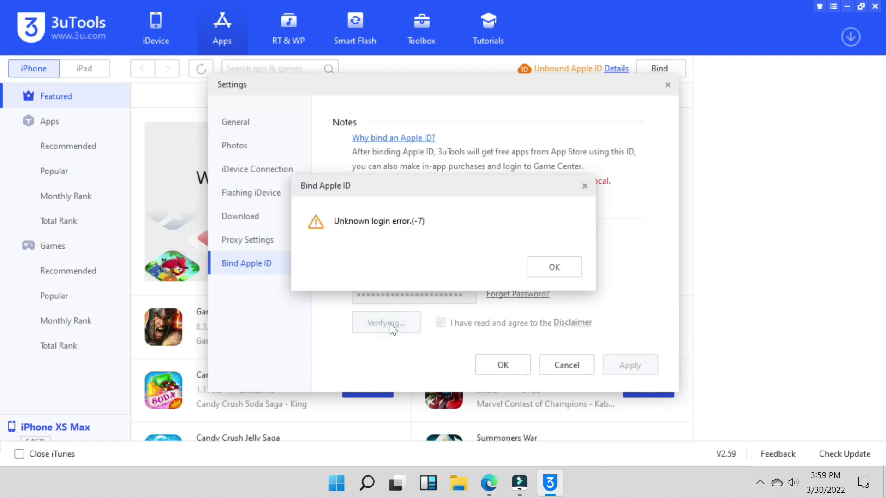
{"action": "left_click", "coordinate": [538, 272]}
{"action": "left_click", "coordinate": [392, 327]}
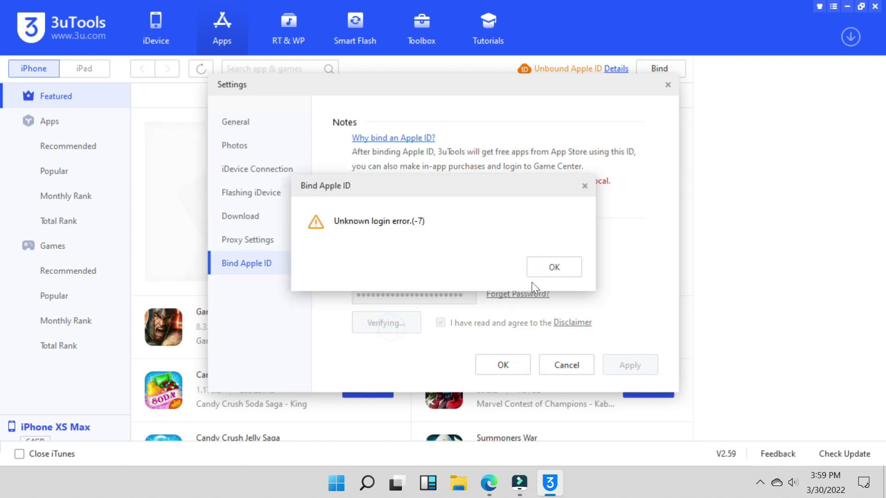
{"action": "left_click", "coordinate": [555, 270]}
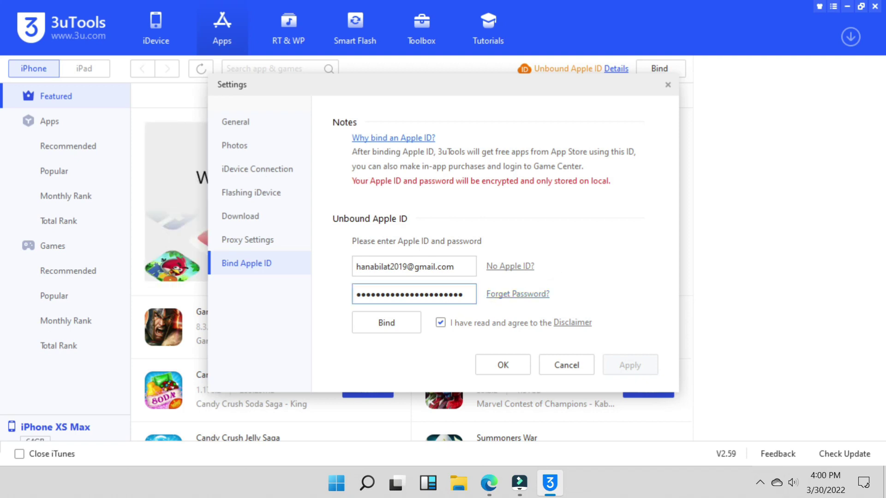
{"action": "left_click", "coordinate": [394, 327]}
{"action": "left_click", "coordinate": [553, 267]}
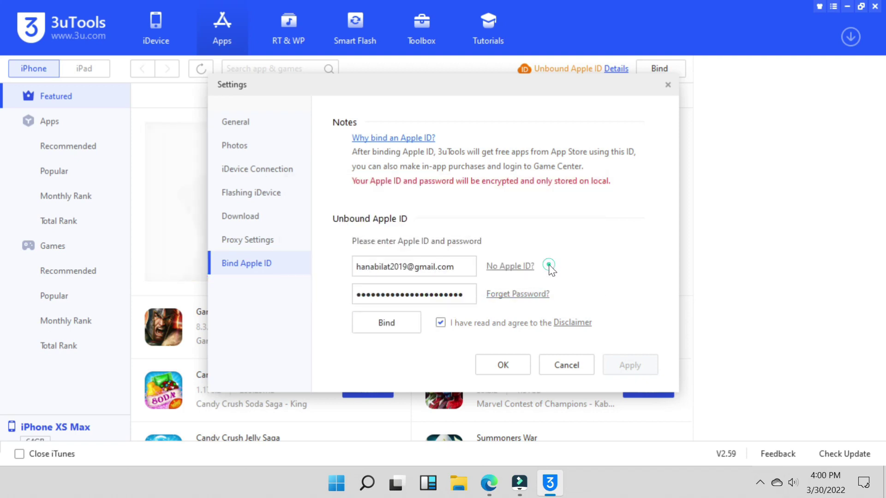
{"action": "left_click", "coordinate": [395, 322]}
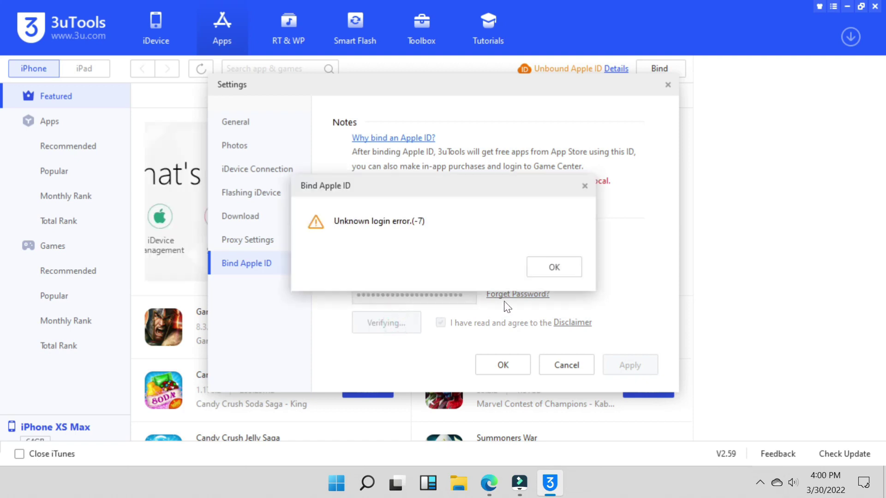
{"action": "left_click", "coordinate": [556, 265]}
- Correct the end of the password and retry binding; the -7 error still appears
{"action": "left_click", "coordinate": [470, 294]}
{"action": "key", "text": "BackSpace"}
{"action": "key", "text": "BackSpace"}
{"action": "key", "text": "BackSpace"}
{"action": "key", "text": "BackSpace"}
{"action": "key", "text": "BackSpace"}
{"action": "key", "text": "BackSpace"}
{"action": "key", "text": "BackSpace"}
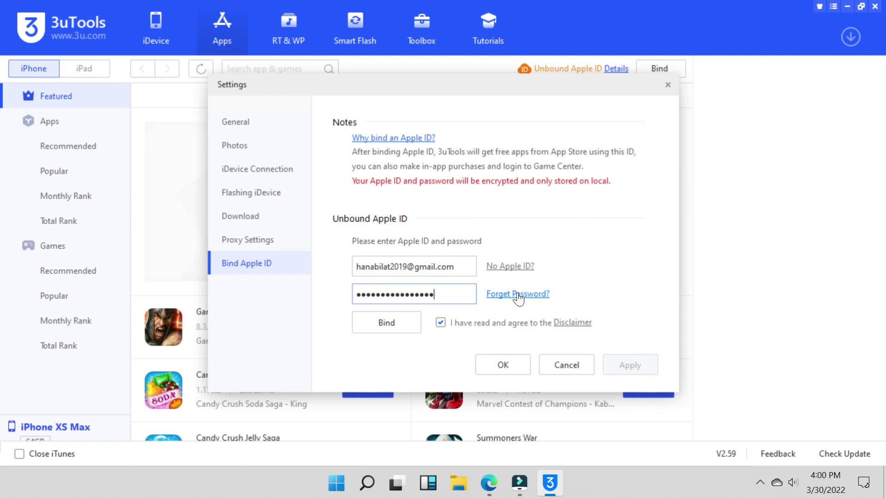
{"action": "type", "text": "••"}
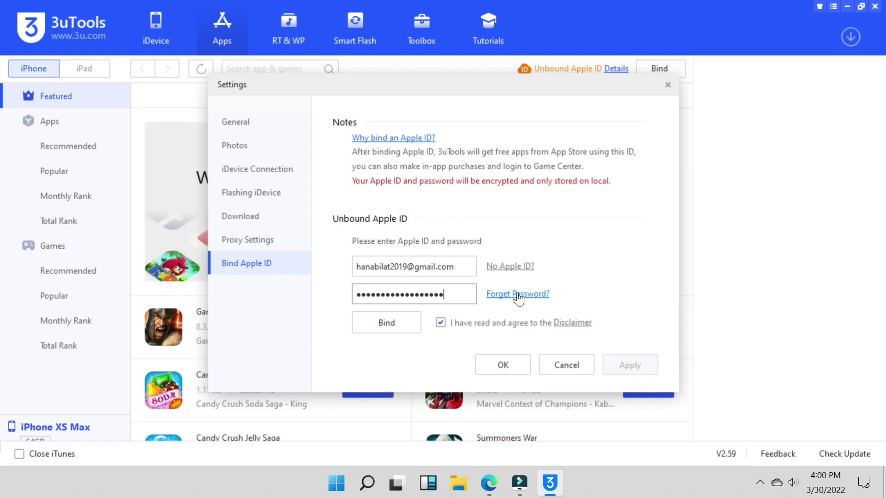
{"action": "type", "text": "••"}
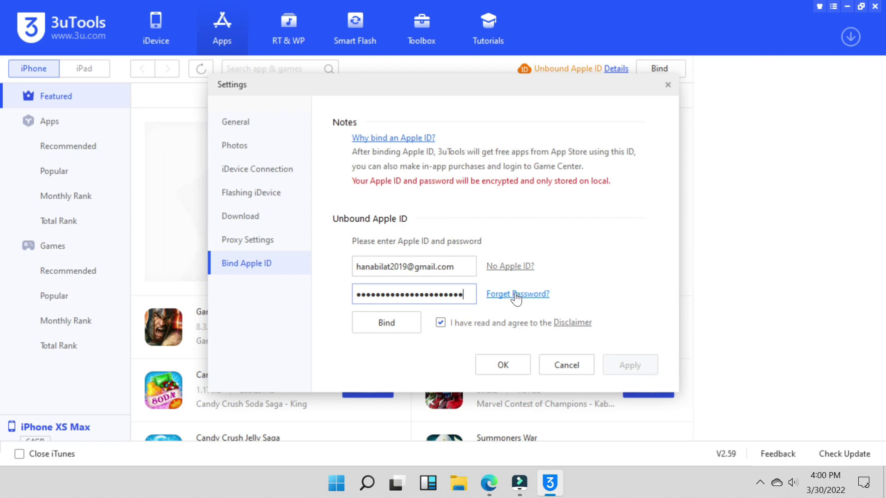
{"action": "left_click", "coordinate": [402, 320]}
{"action": "left_click", "coordinate": [540, 267]}
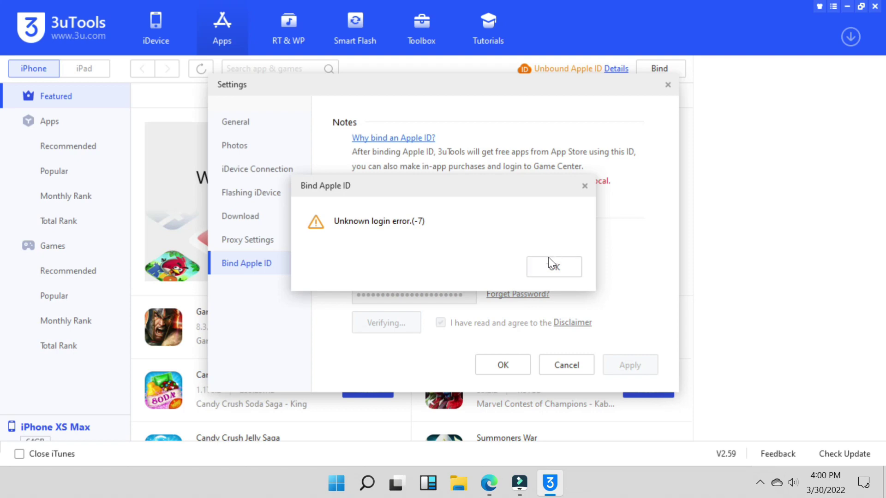
{"action": "left_click", "coordinate": [553, 266]}
{"action": "left_click", "coordinate": [387, 330]}
{"action": "left_click", "coordinate": [557, 267]}
- Close Settings and 3uTools, minimize Edge, and expand the hidden notification-area icons
{"action": "left_click", "coordinate": [667, 86]}
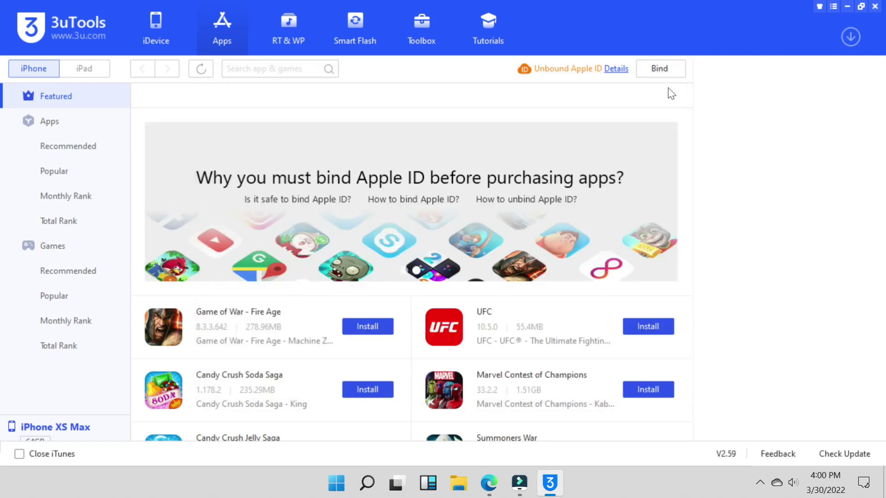
{"action": "left_click", "coordinate": [875, 6]}
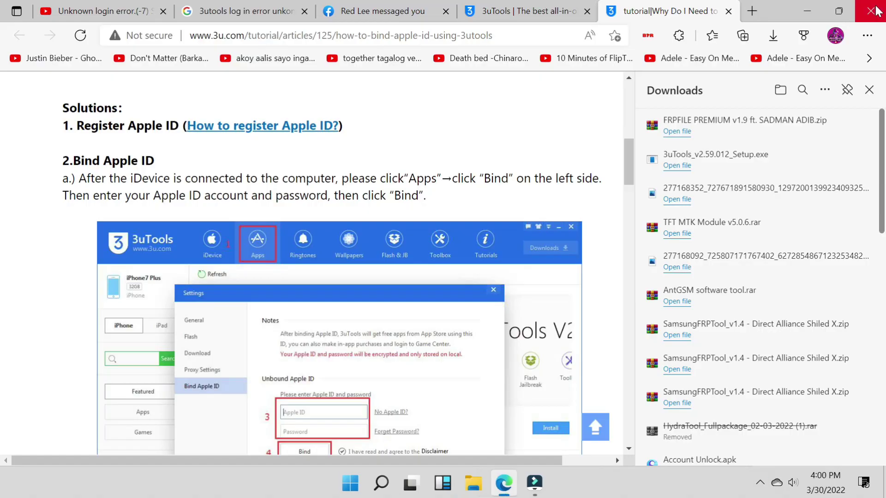
{"action": "left_click", "coordinate": [807, 7]}
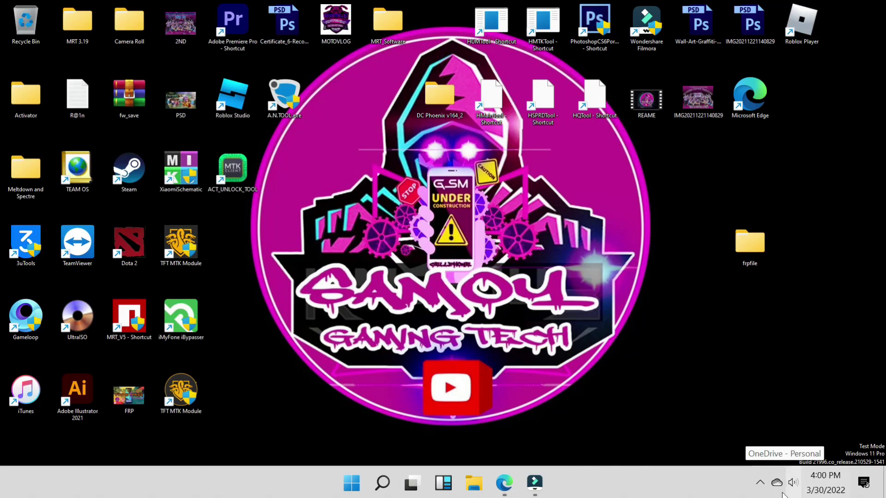
{"action": "left_click", "coordinate": [759, 482]}
{"action": "left_click", "coordinate": [791, 414]}
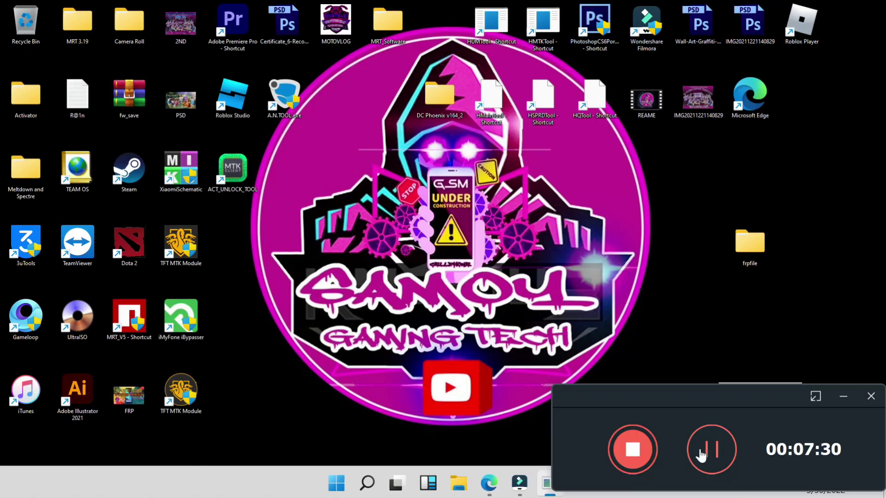